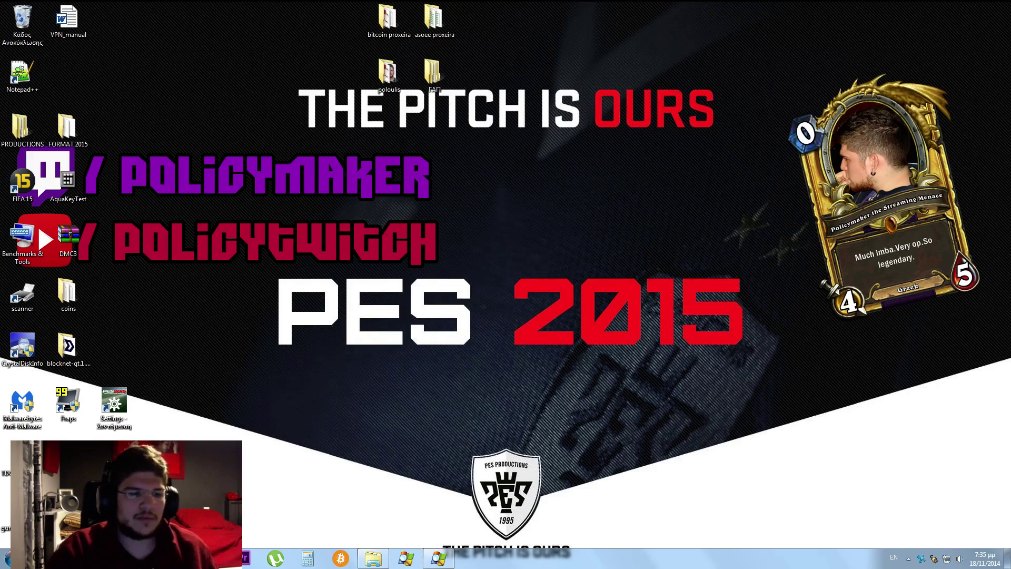
# Bring the Chrome window showing the Fraps website to the front.
pyautogui.hotkey('alt', 'Tab')
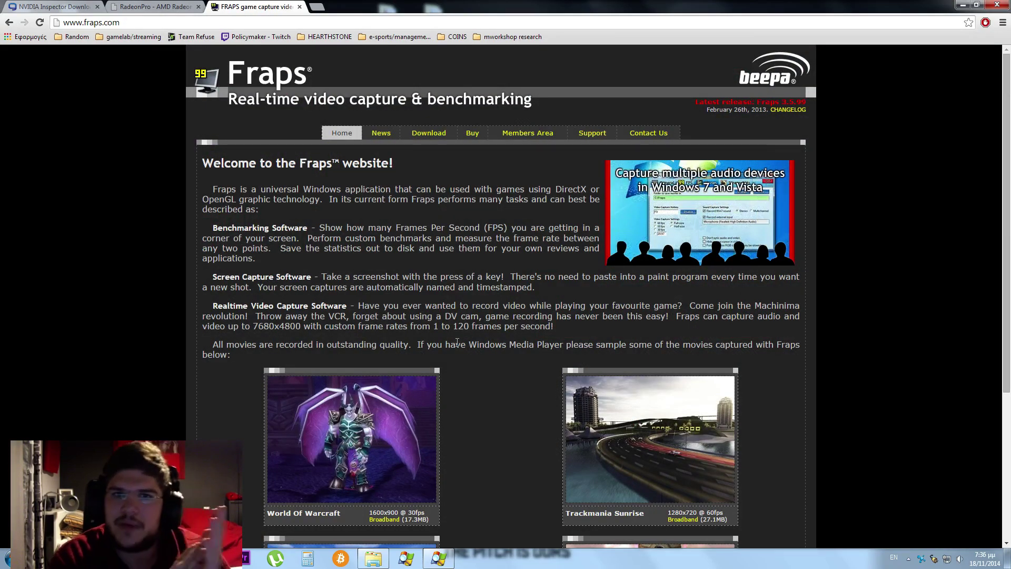
# View the RadeonPro and guru3d NVIDIA Inspector pages, then minimize Chrome to reveal the desktop.
pyautogui.hotkey('ctrl', 'shift', 'Tab')
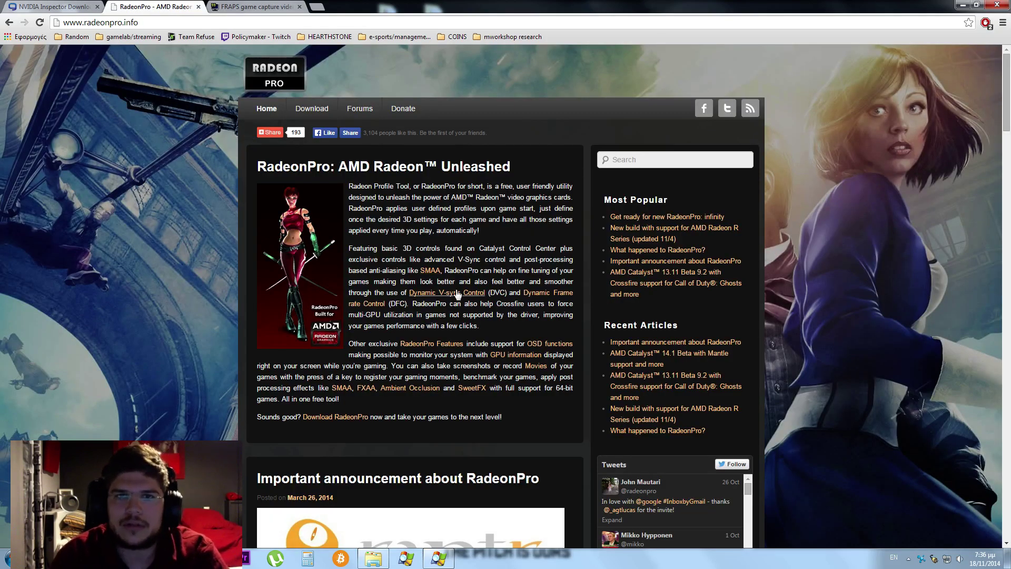
pyautogui.click(57, 6)
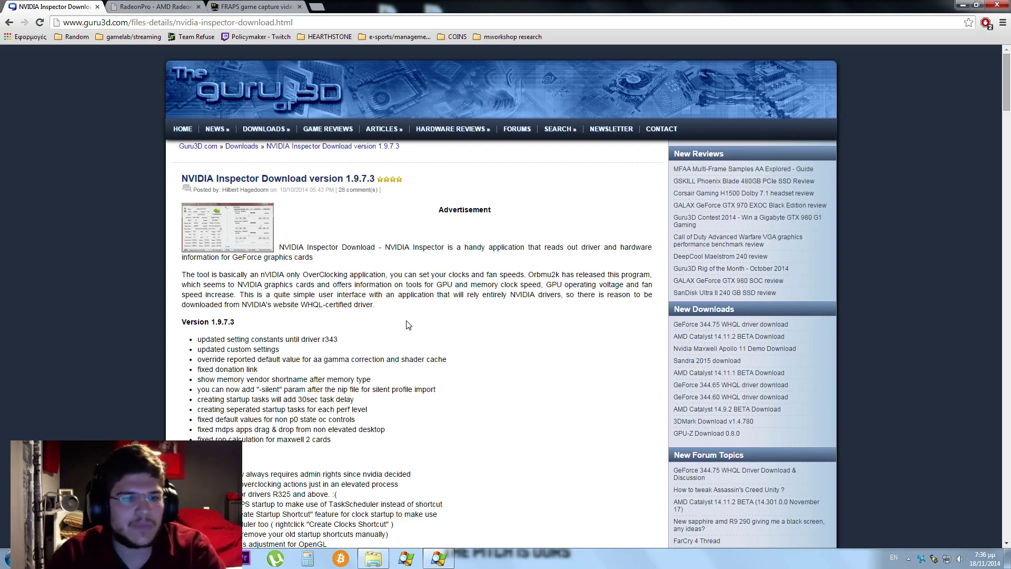
pyautogui.click(179, 7)
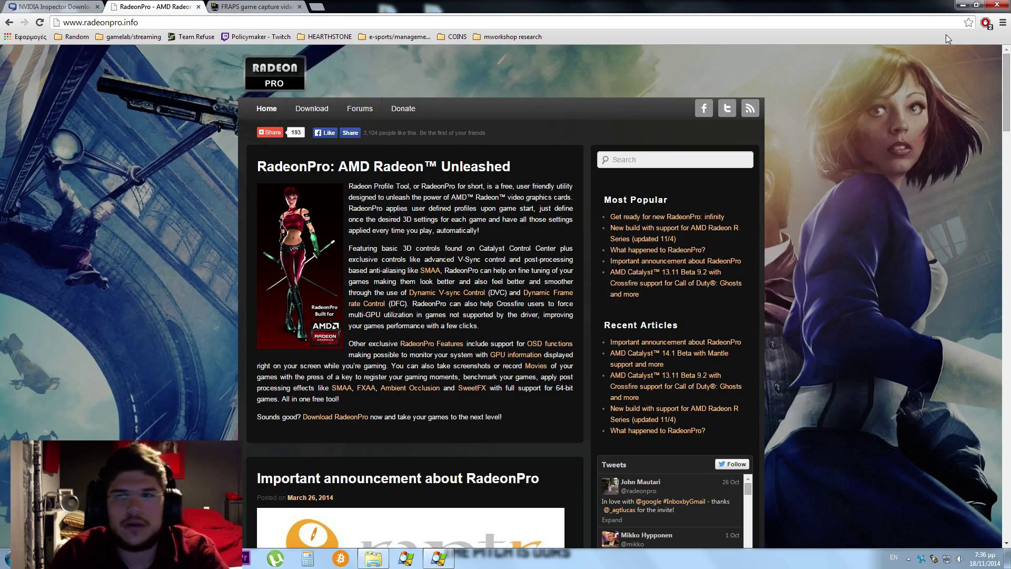
pyautogui.click(963, 5)
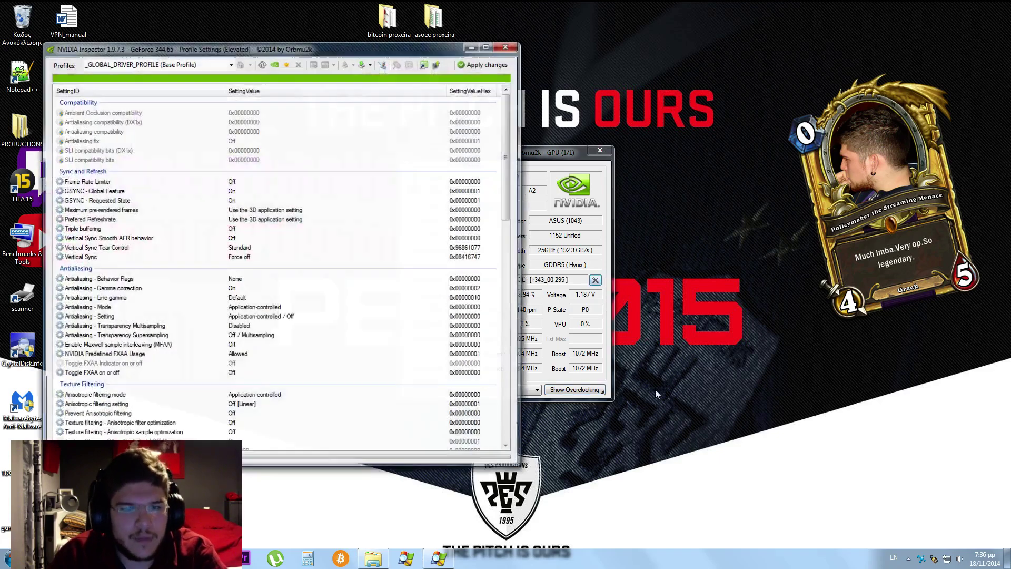
# Move the NVIDIA Inspector Profile Settings window to the centre of the screen.
pyautogui.moveTo(427, 44); pyautogui.dragTo(565, 79)
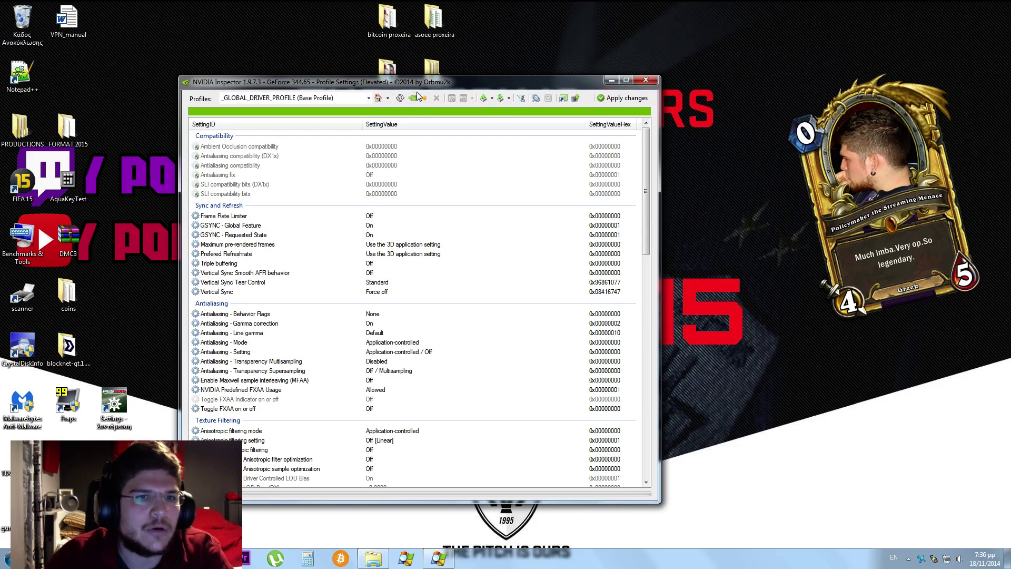
pyautogui.moveTo(420, 83); pyautogui.dragTo(434, 75)
# Create a new driver profile named 'pro evolution soccer 15'.
pyautogui.click(362, 93)
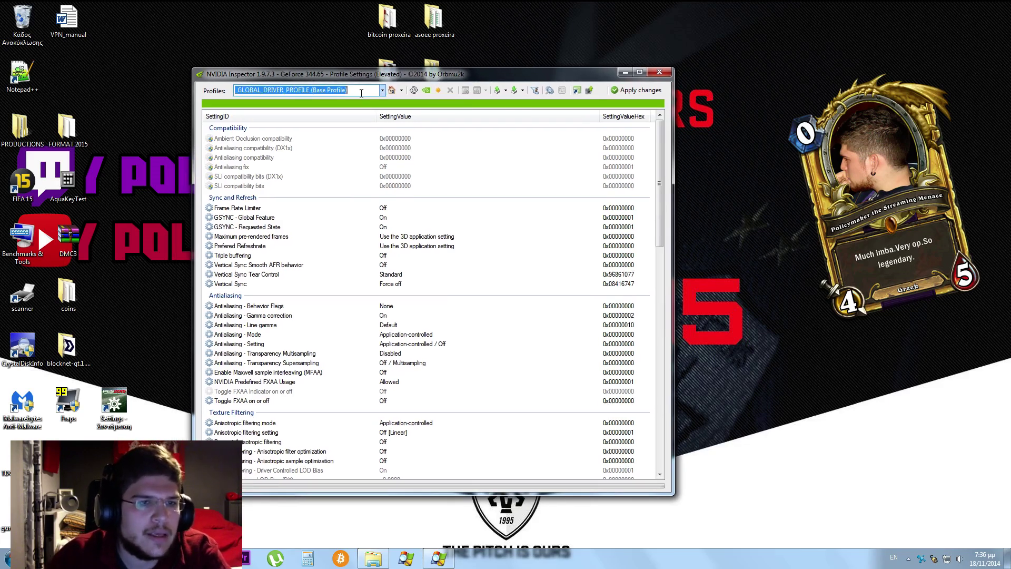
pyautogui.click(440, 91)
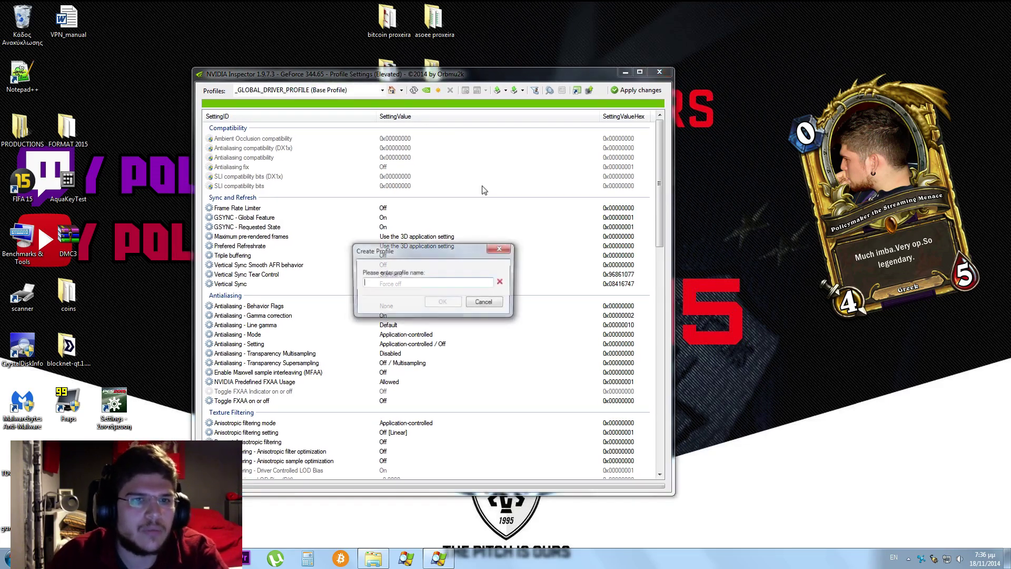
pyautogui.write('pro evolution soccer 15')
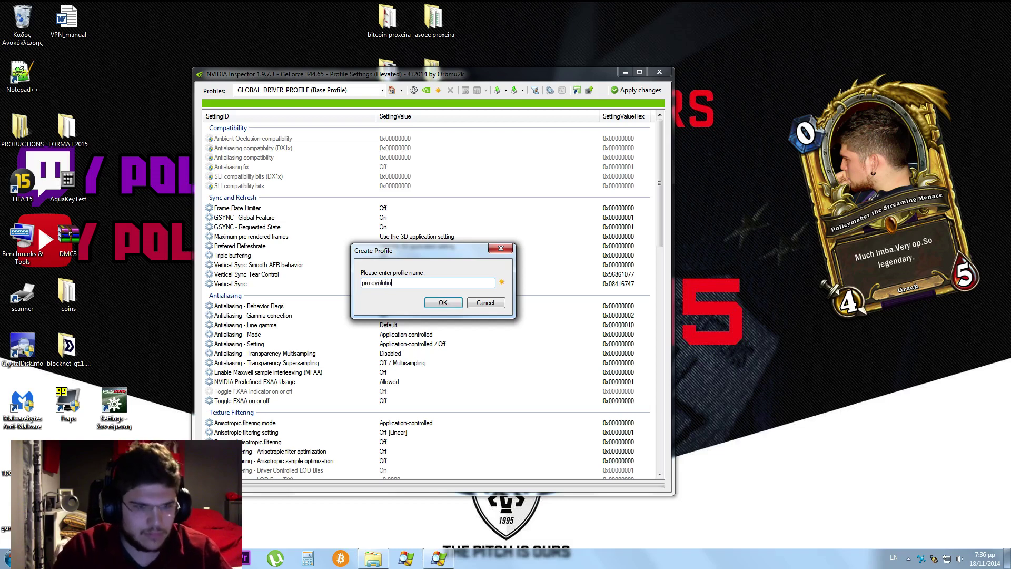
pyautogui.click(443, 303)
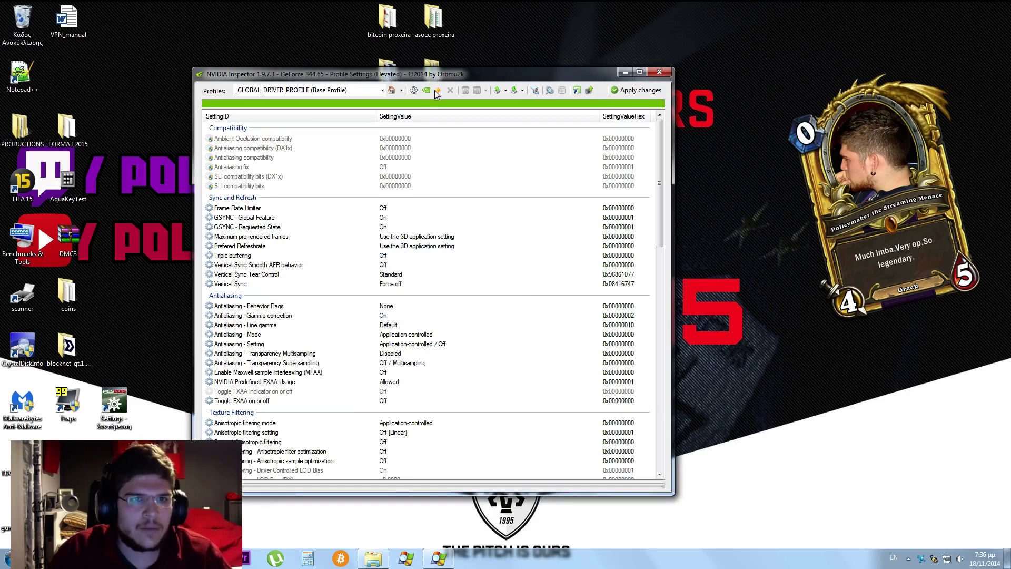
# Browse the PES 2015 folder for a game executable, then close the chooser without adding one.
pyautogui.click(497, 90)
pyautogui.click(497, 91)
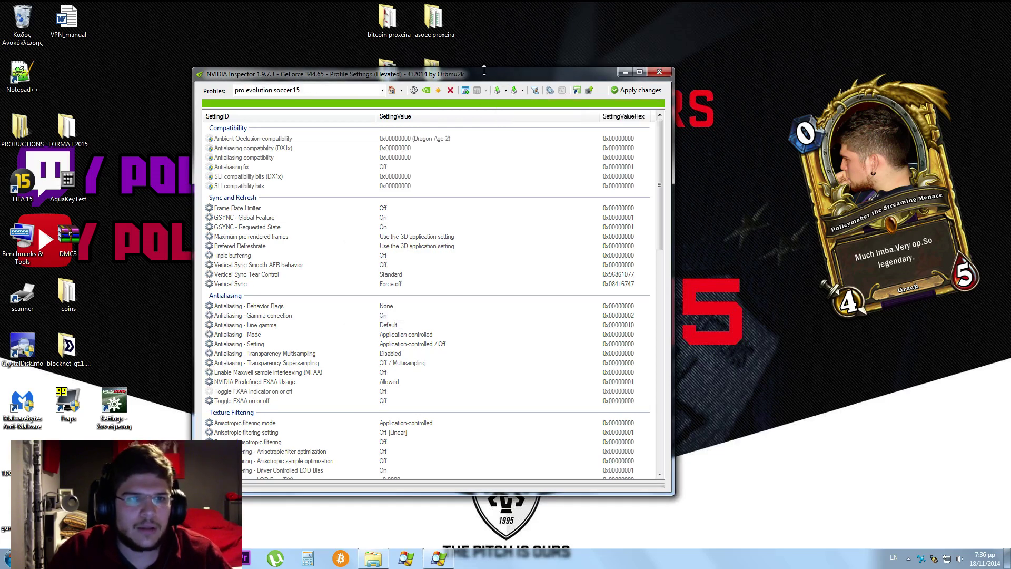
pyautogui.click(466, 90)
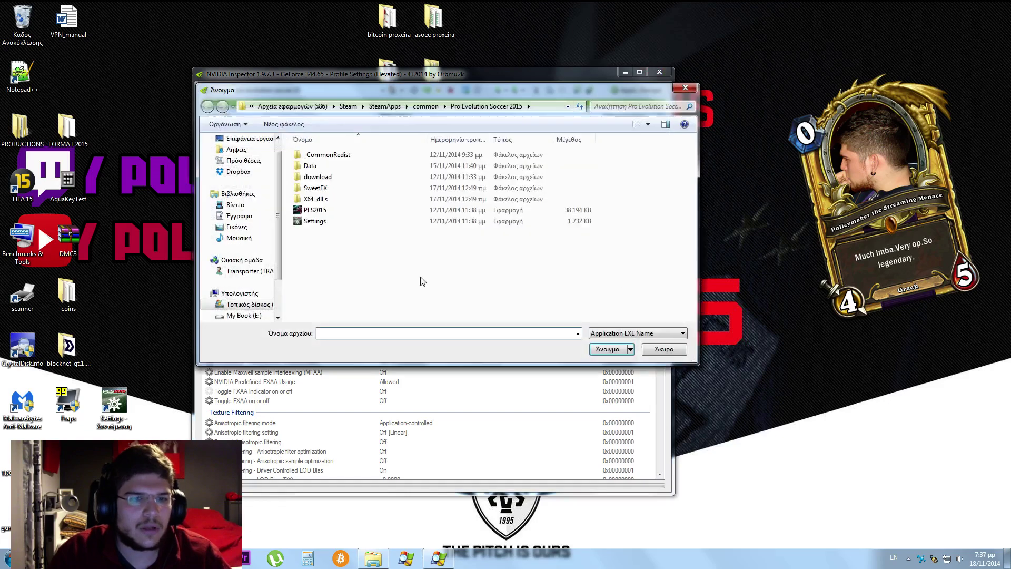
pyautogui.click(323, 210)
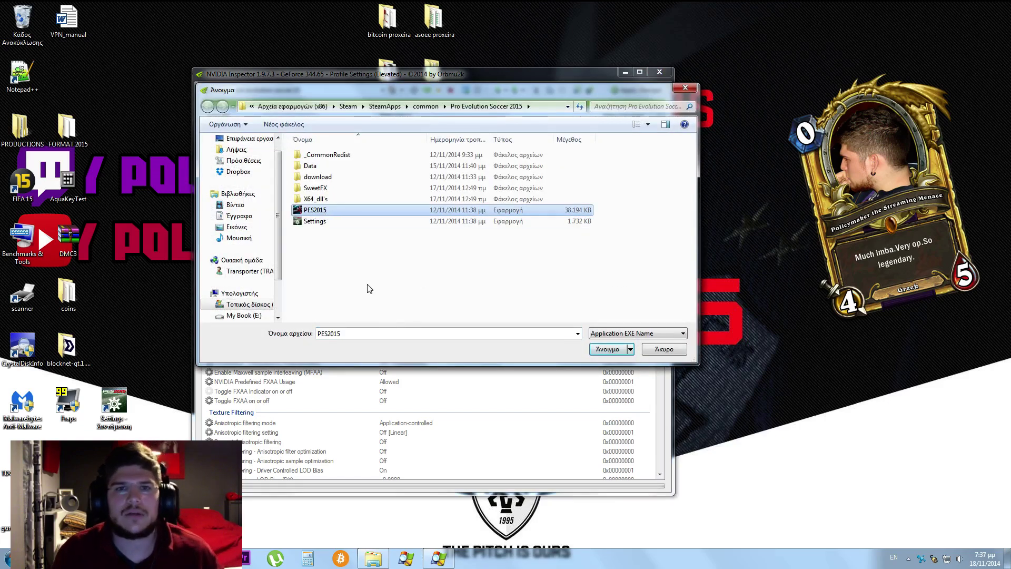
pyautogui.click(326, 224)
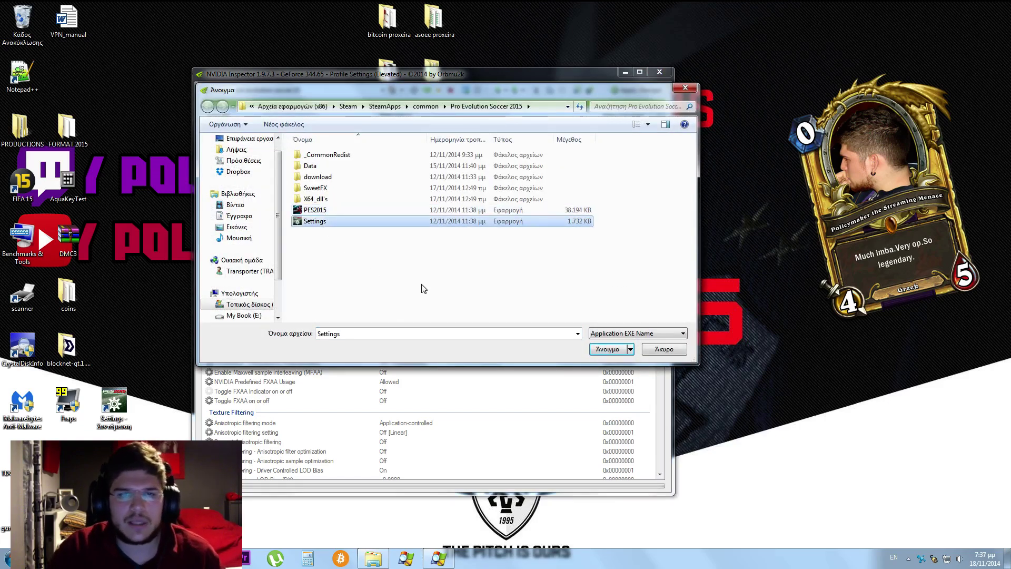
pyautogui.click(686, 88)
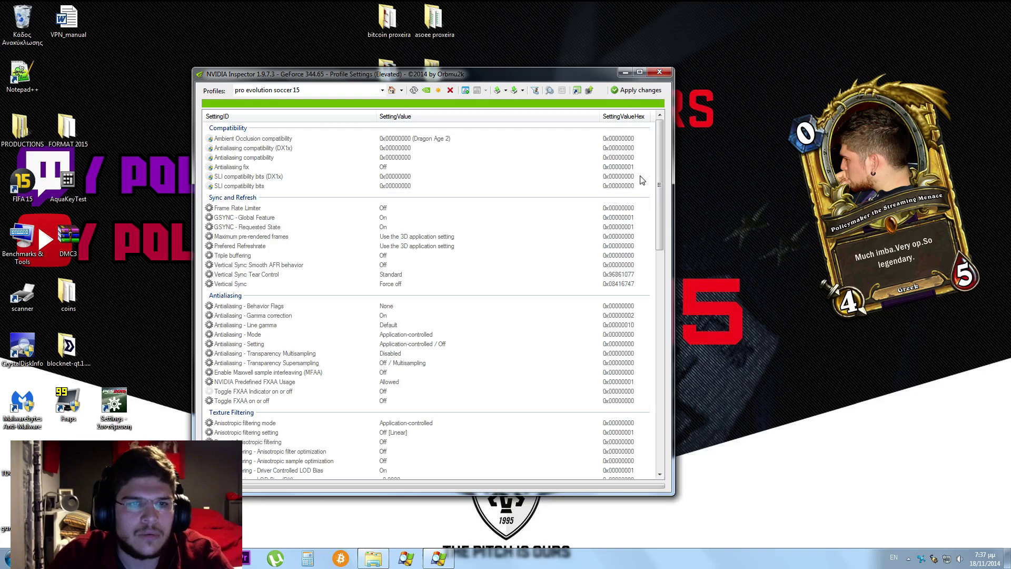
# Clear the profile's Vertical Sync value so it no longer reads Force off.
pyautogui.scroll(-1, 658, 190)
pyautogui.scroll(1, 659, 190)
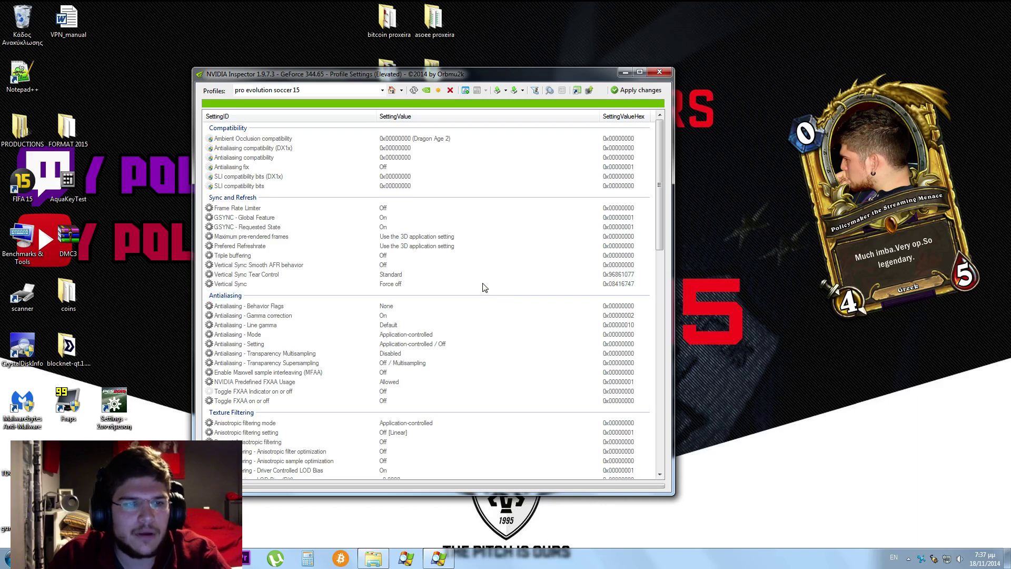
pyautogui.click(392, 285)
pyautogui.click(595, 285)
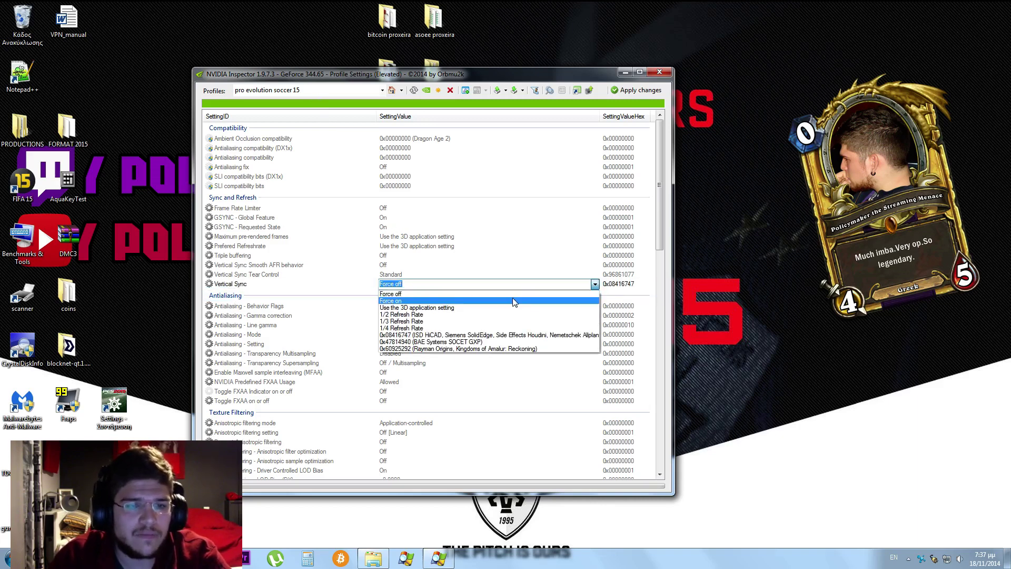
pyautogui.click(462, 294)
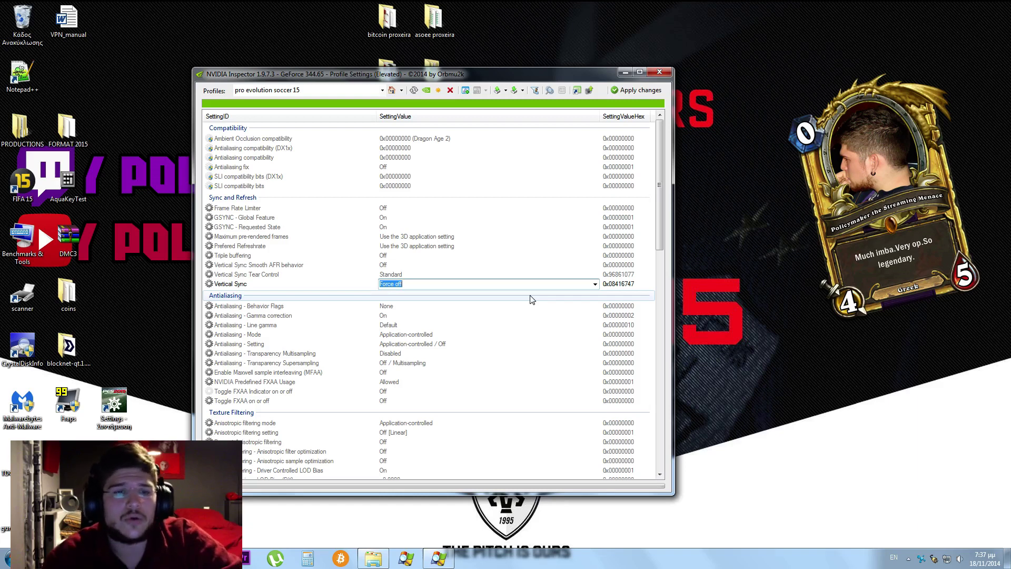
pyautogui.press('BackSpace')
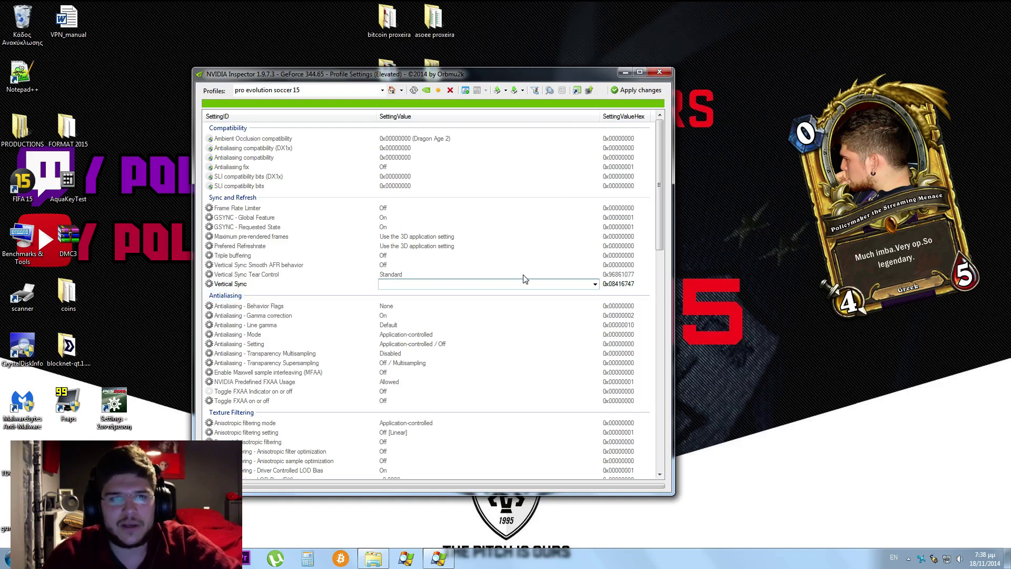
# Set Frame Rate Limiter to '58 fps (might improve inputlag on vsync 60Hz)'.
pyautogui.click(409, 210)
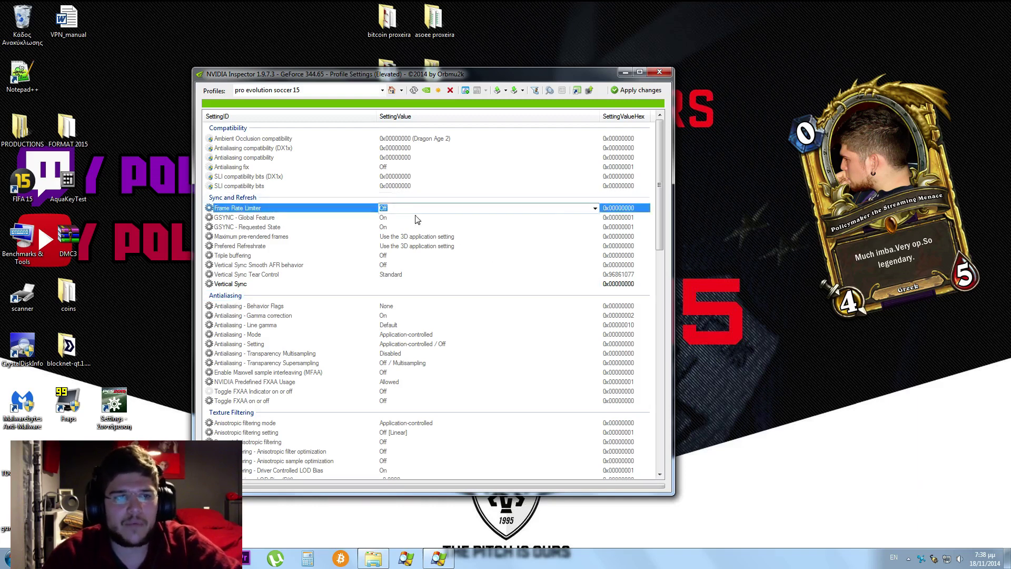
pyautogui.click(590, 209)
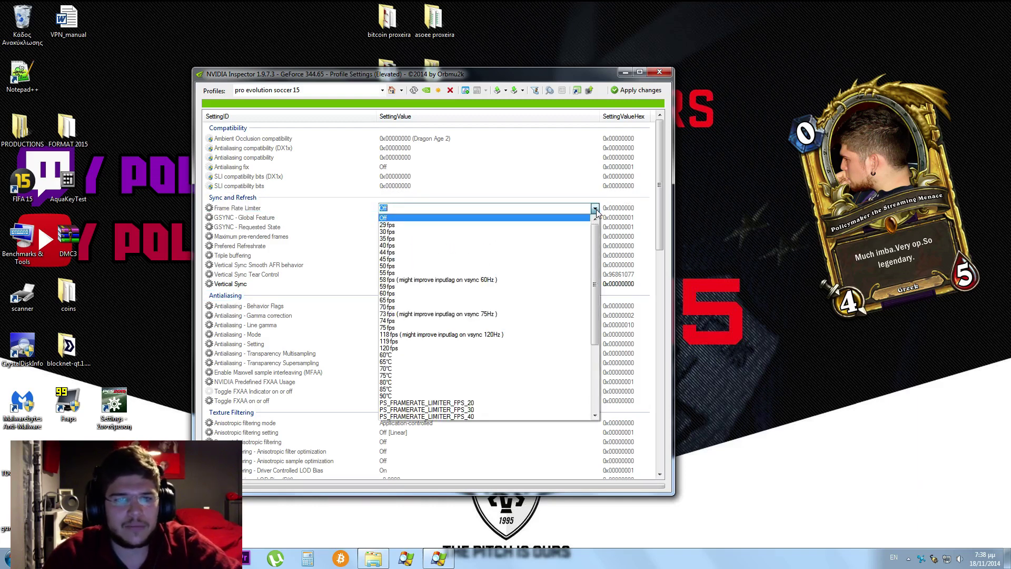
pyautogui.click(458, 285)
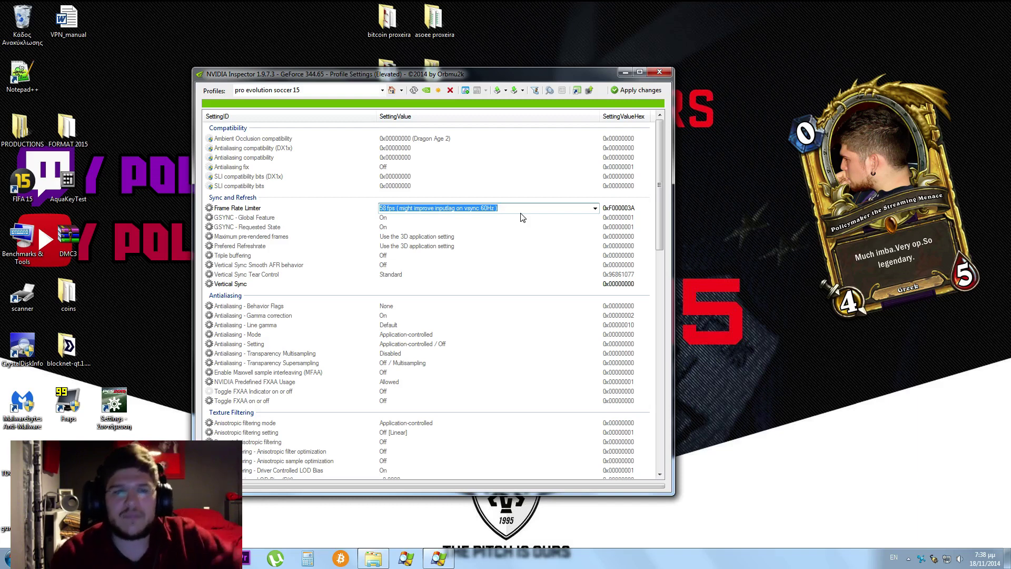
pyautogui.click(596, 209)
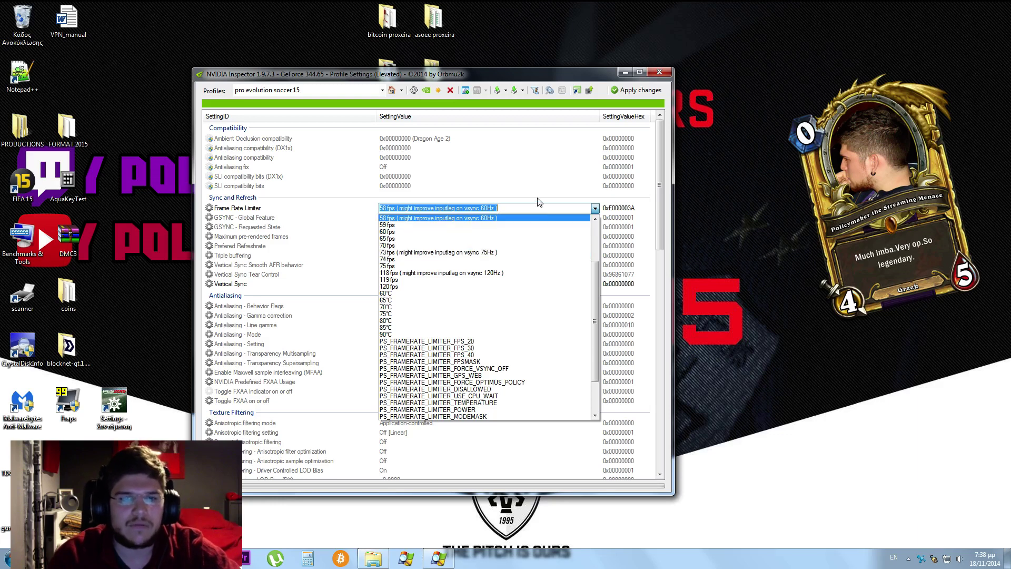
pyautogui.click(548, 218)
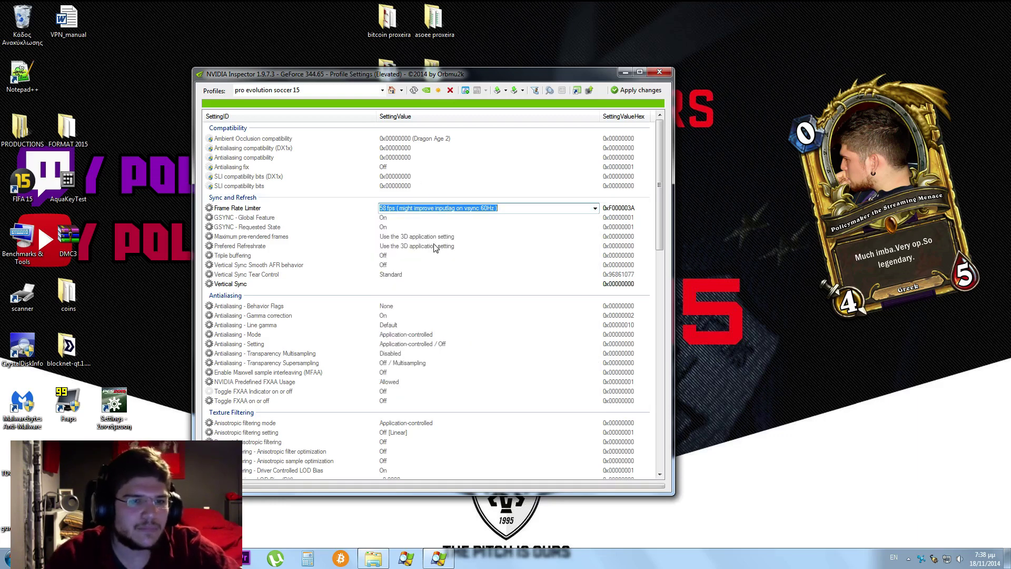
# Set Maximum pre-rendered frames to 1.
pyautogui.click(590, 237)
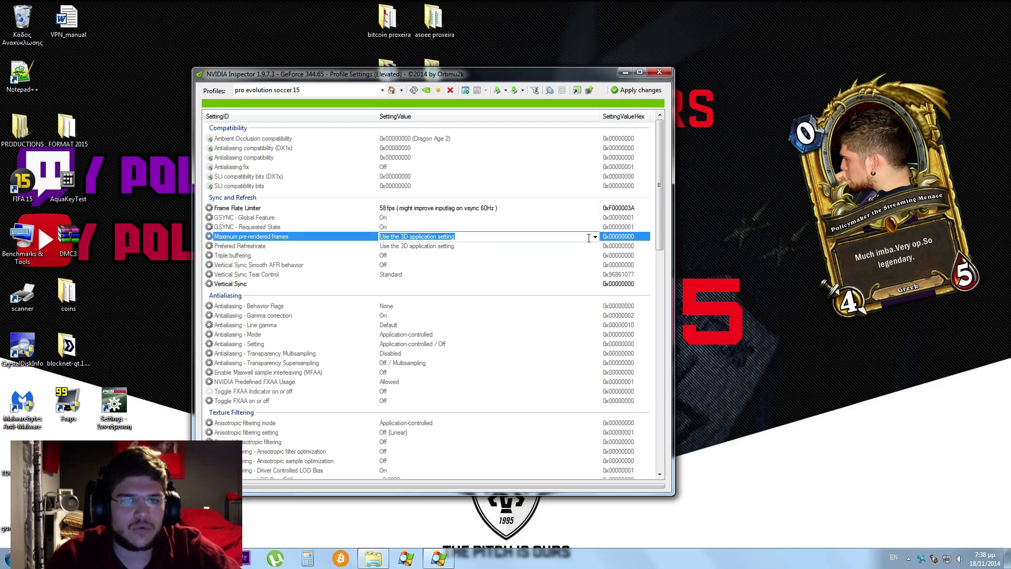
pyautogui.click(595, 237)
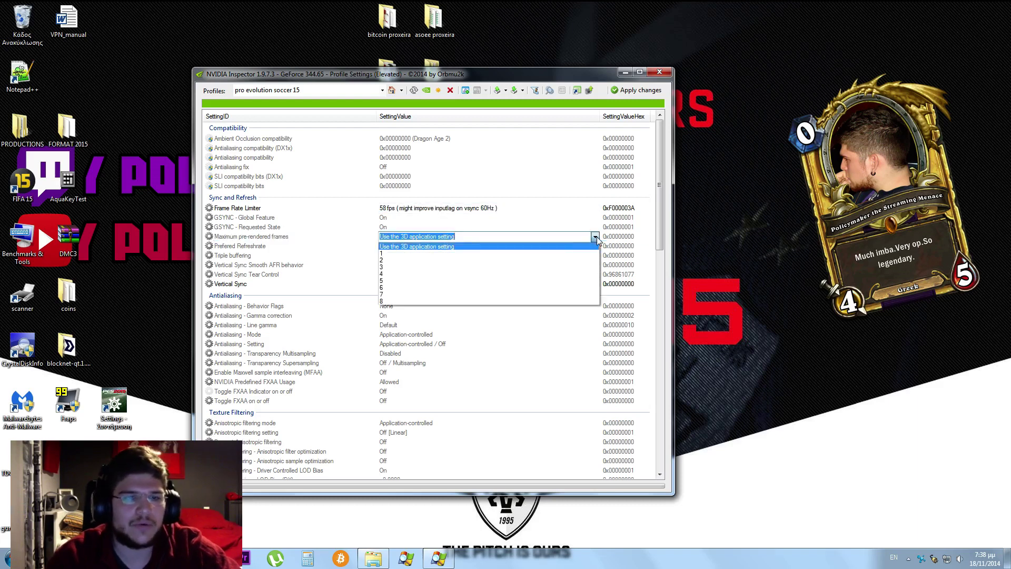
pyautogui.click(484, 253)
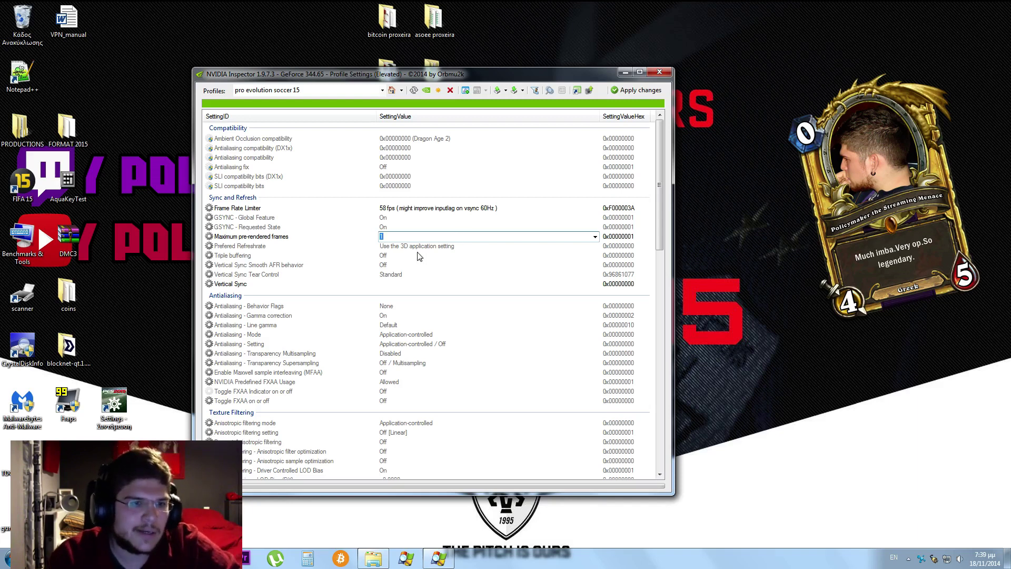
# Set Triple buffering to On and bring up the Vertical Sync choices.
pyautogui.click(393, 256)
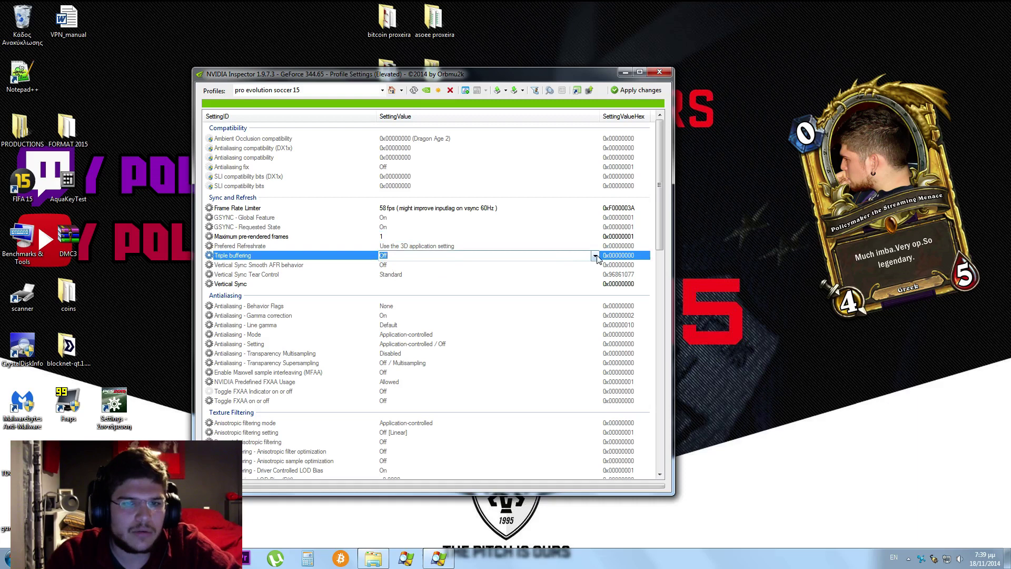
pyautogui.click(594, 256)
pyautogui.click(484, 274)
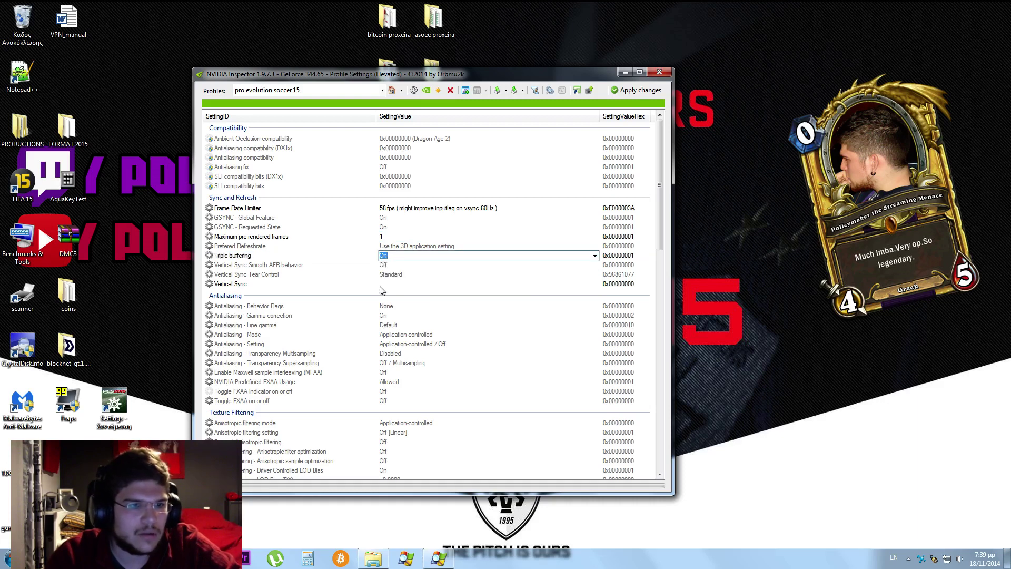
pyautogui.click(312, 285)
pyautogui.click(595, 285)
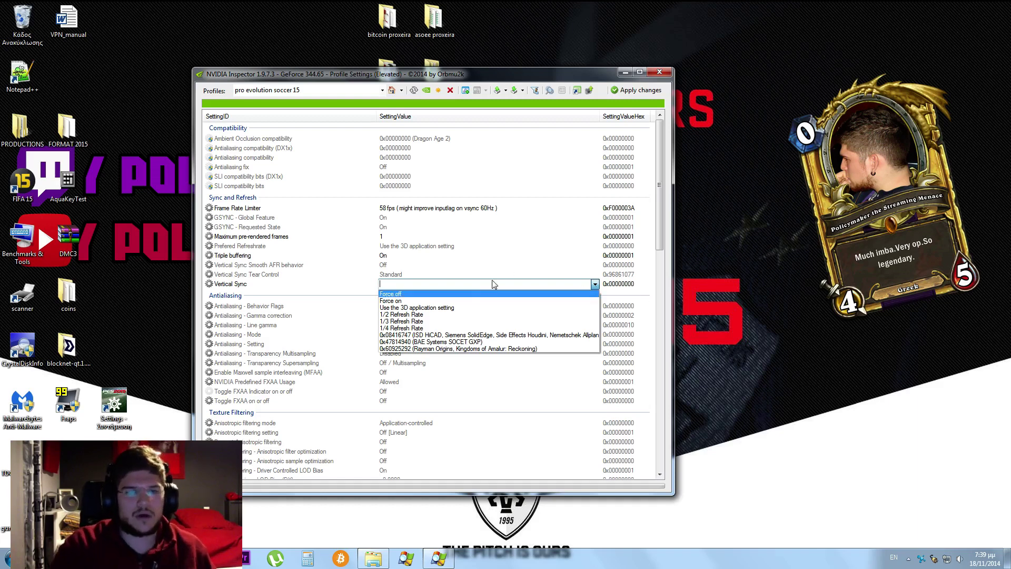
# Set Vertical Sync to Force on and apply the profile changes.
pyautogui.click(469, 301)
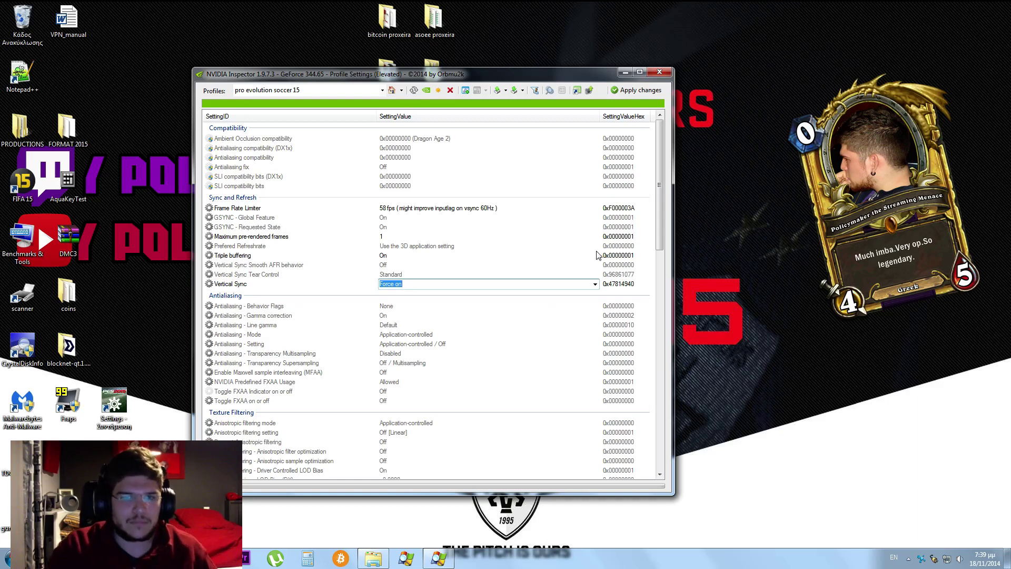
pyautogui.click(617, 91)
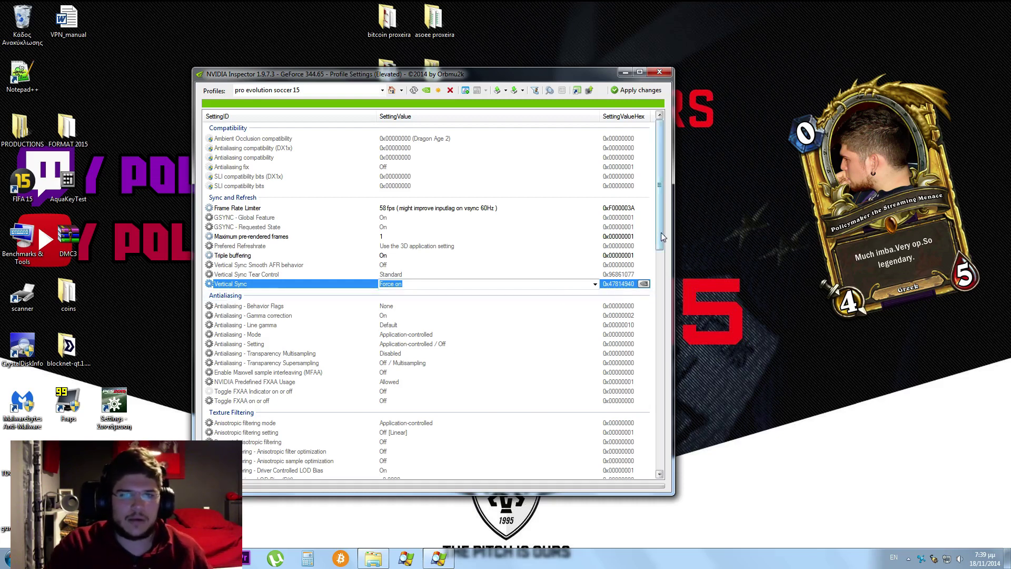
pyautogui.moveTo(661, 232); pyautogui.dragTo(662, 236)
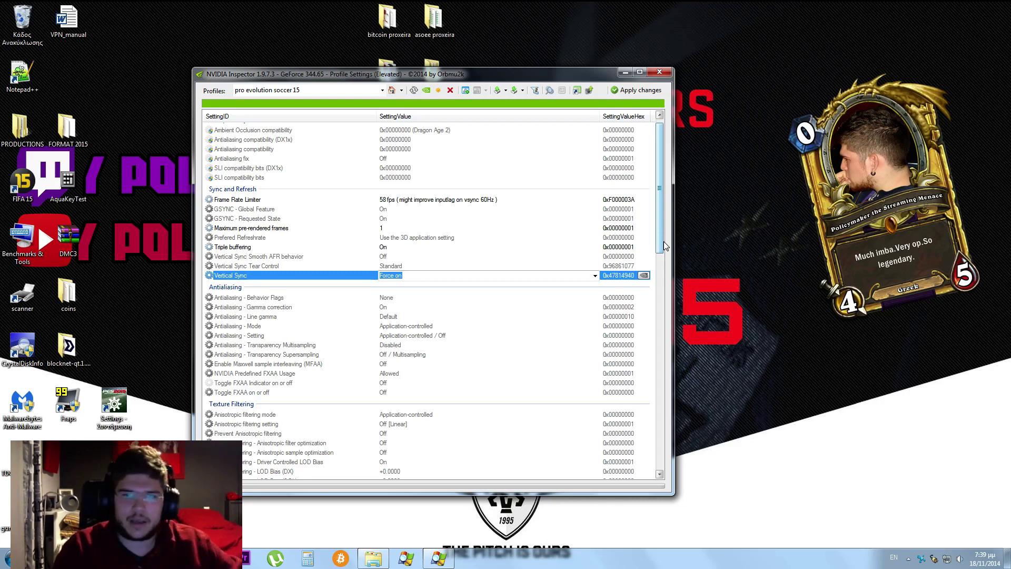
pyautogui.moveTo(662, 235); pyautogui.dragTo(655, 359)
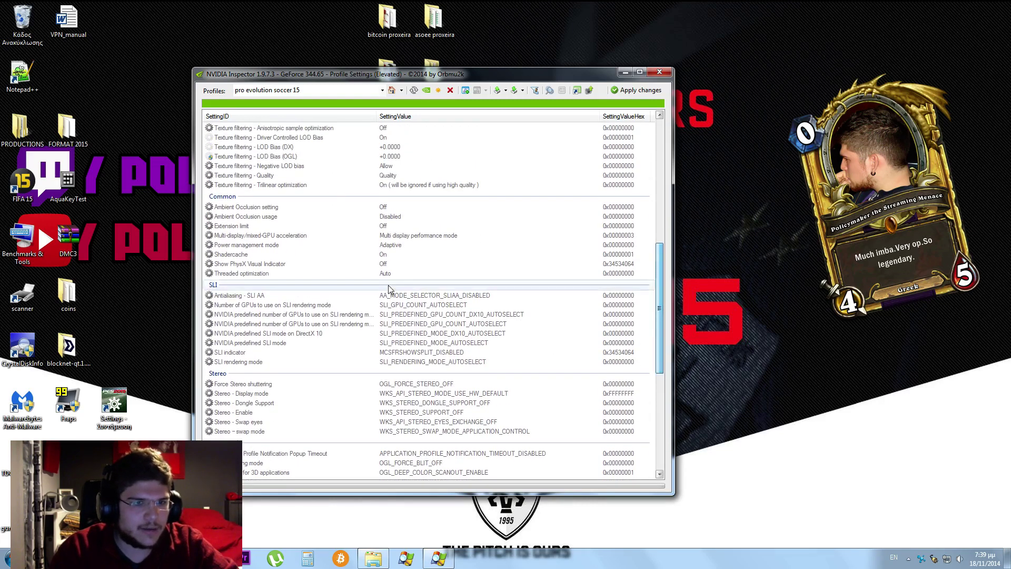
# Set Power management mode to Prefer maximum performance.
pyautogui.click(284, 248)
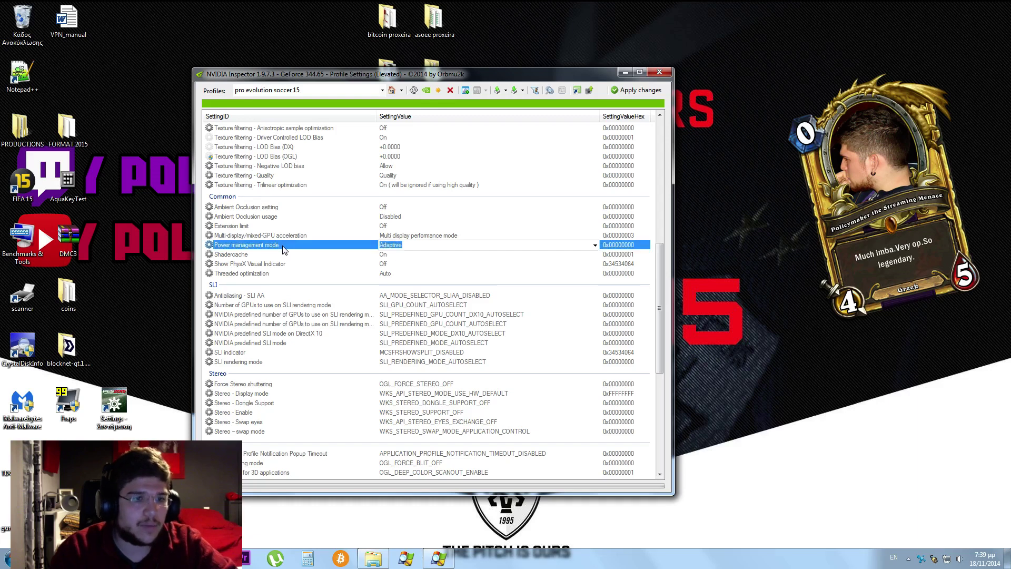
pyautogui.click(595, 245)
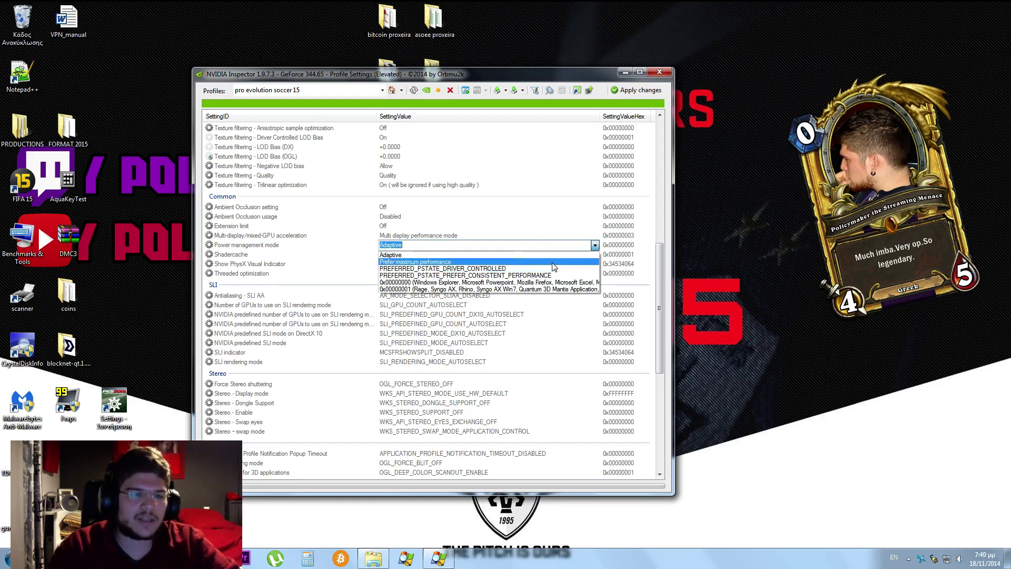
pyautogui.click(593, 246)
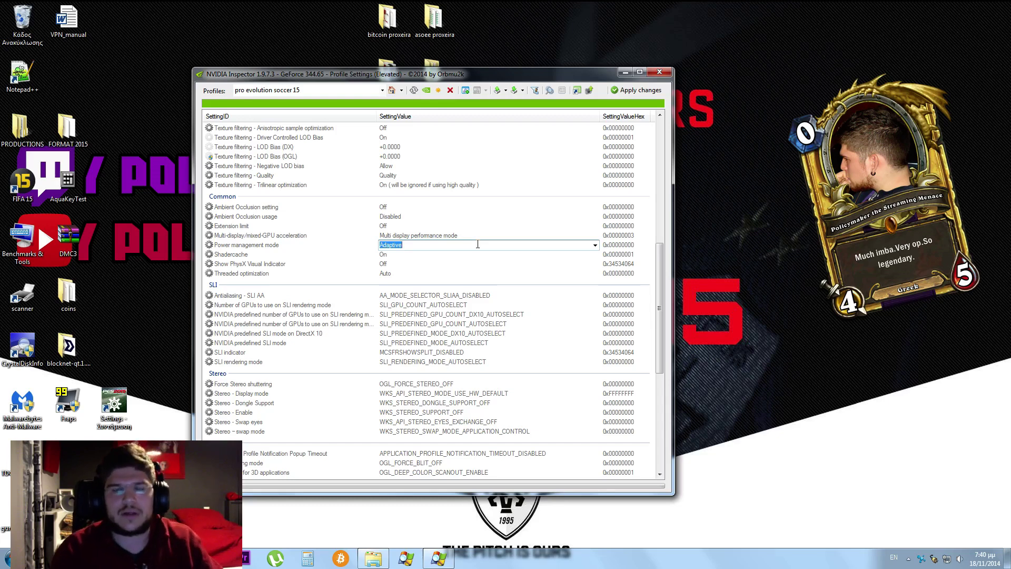
pyautogui.click(596, 245)
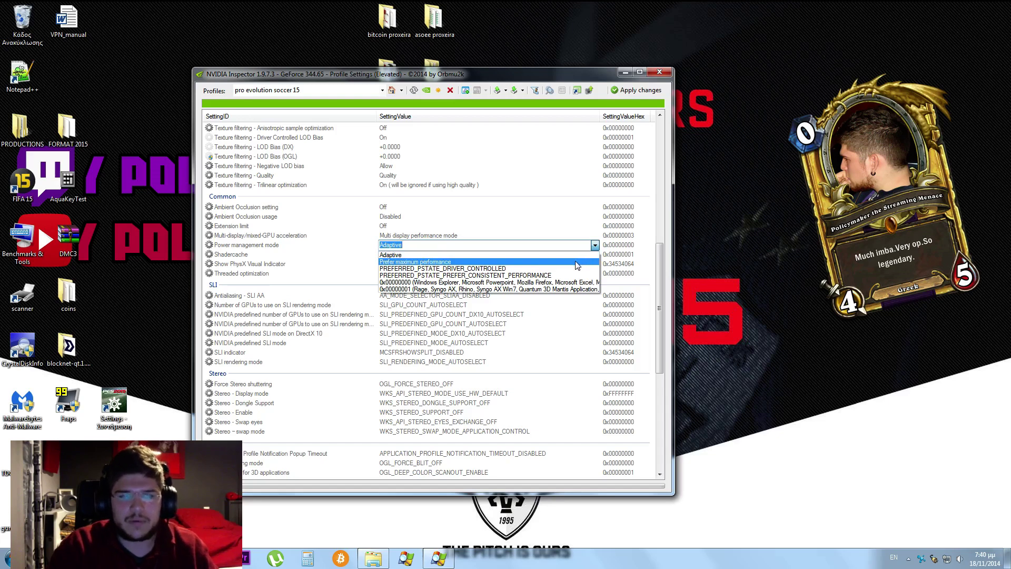
pyautogui.click(581, 262)
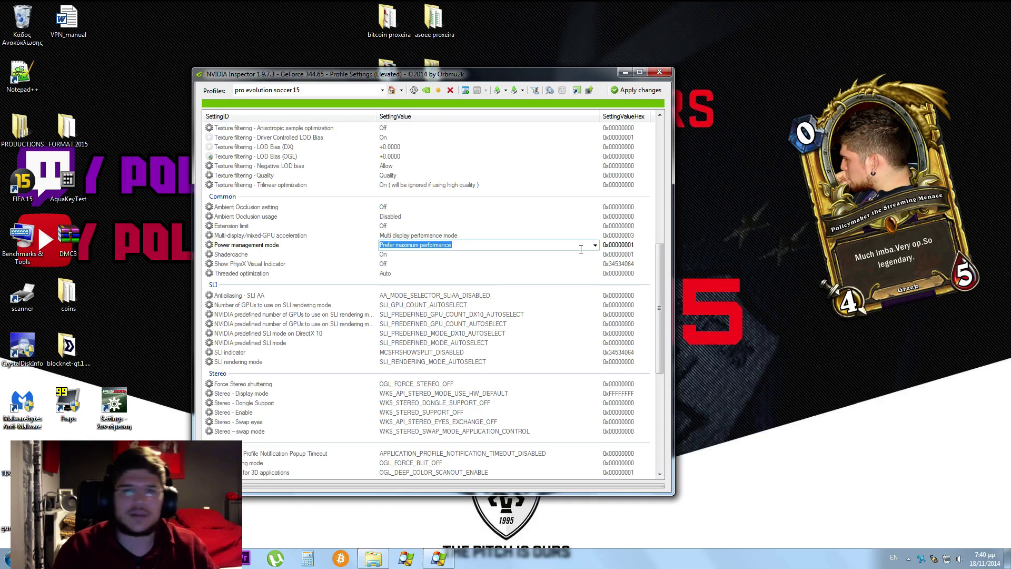
pyautogui.moveTo(660, 308); pyautogui.dragTo(675, 137)
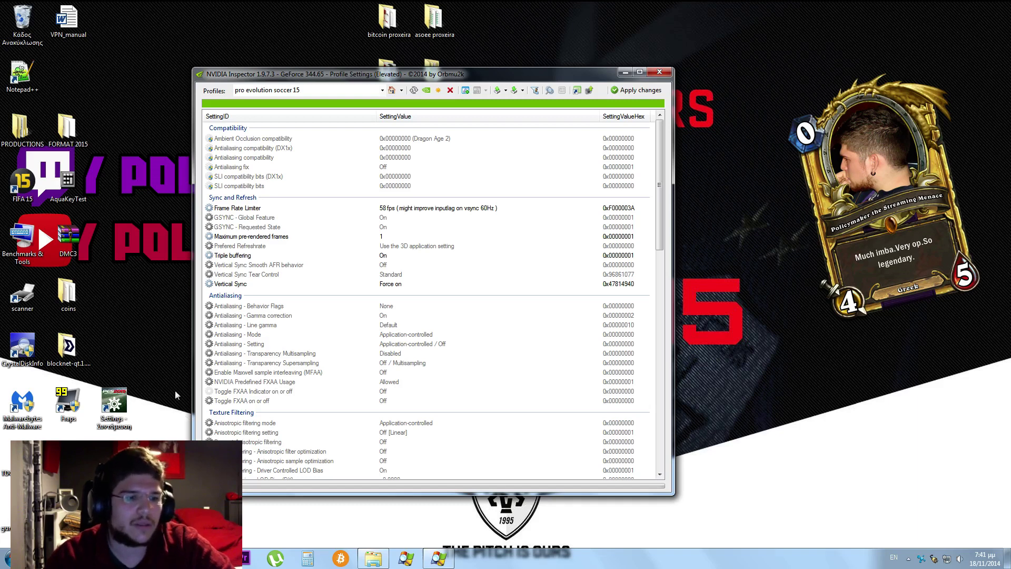
pyautogui.click(131, 431)
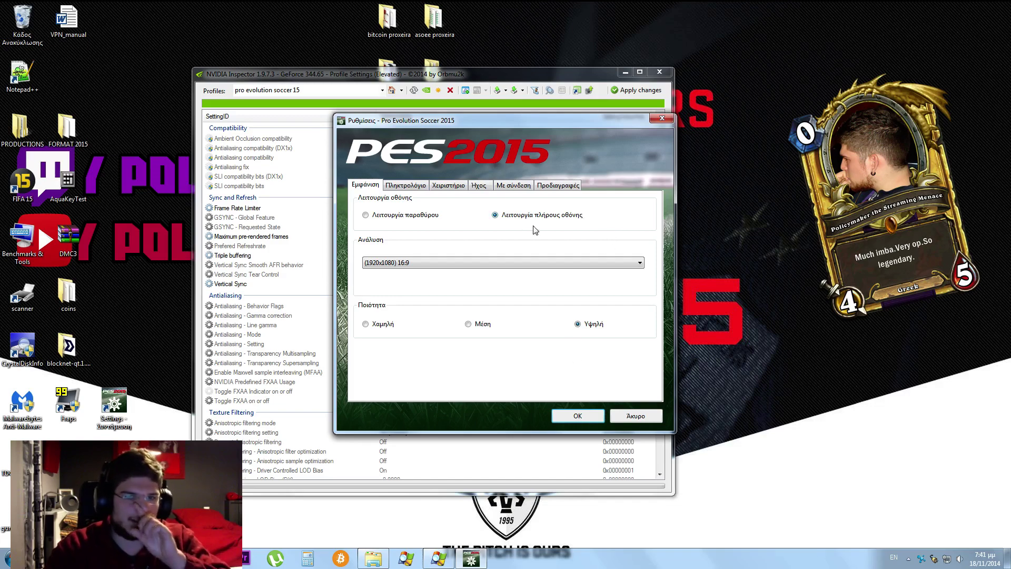
pyautogui.click(582, 417)
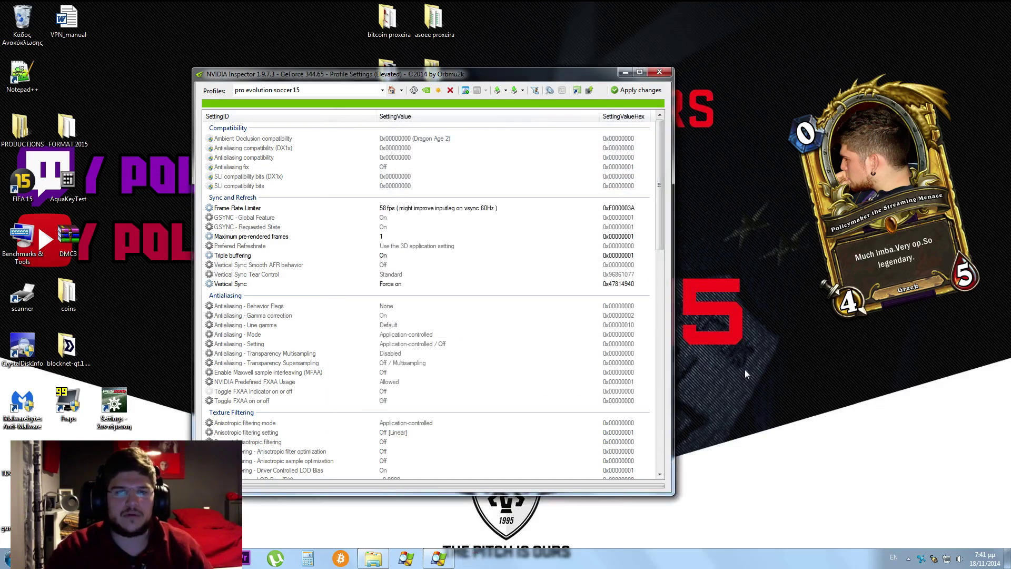